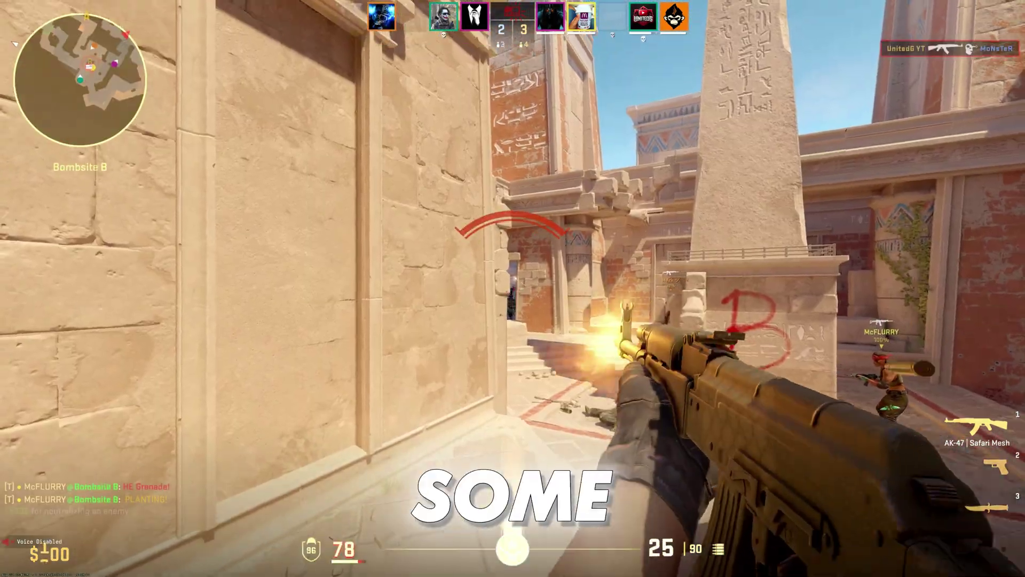
left_click(513, 289)
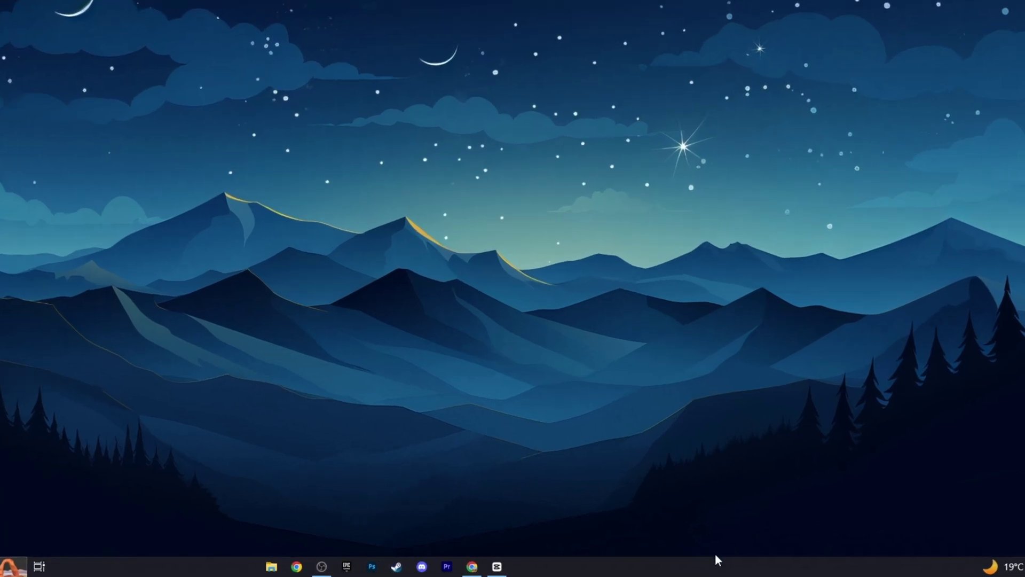
Disable Internet Download Manager in Task Manager's startup apps list.
right_click(702, 564)
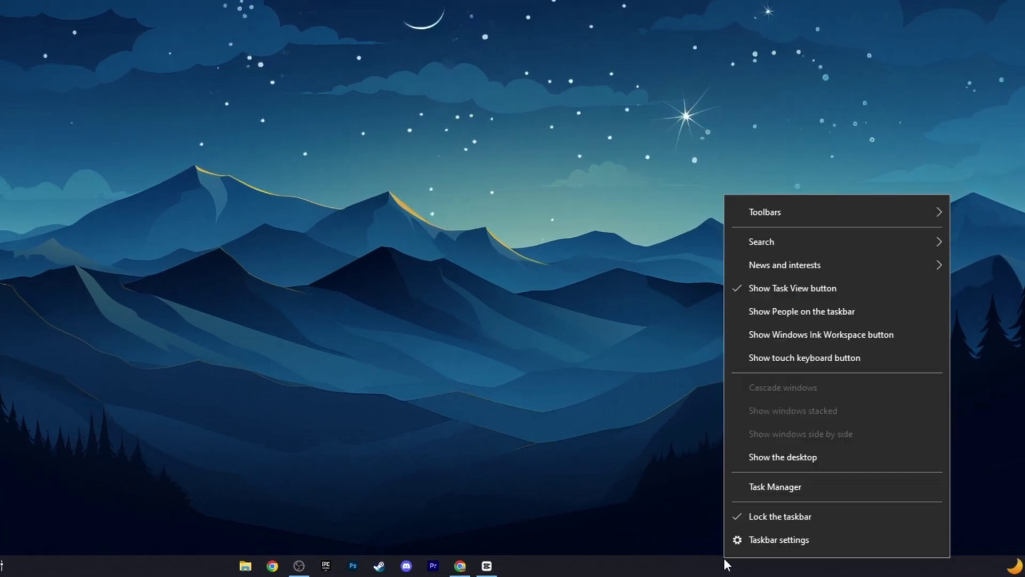
left_click(750, 487)
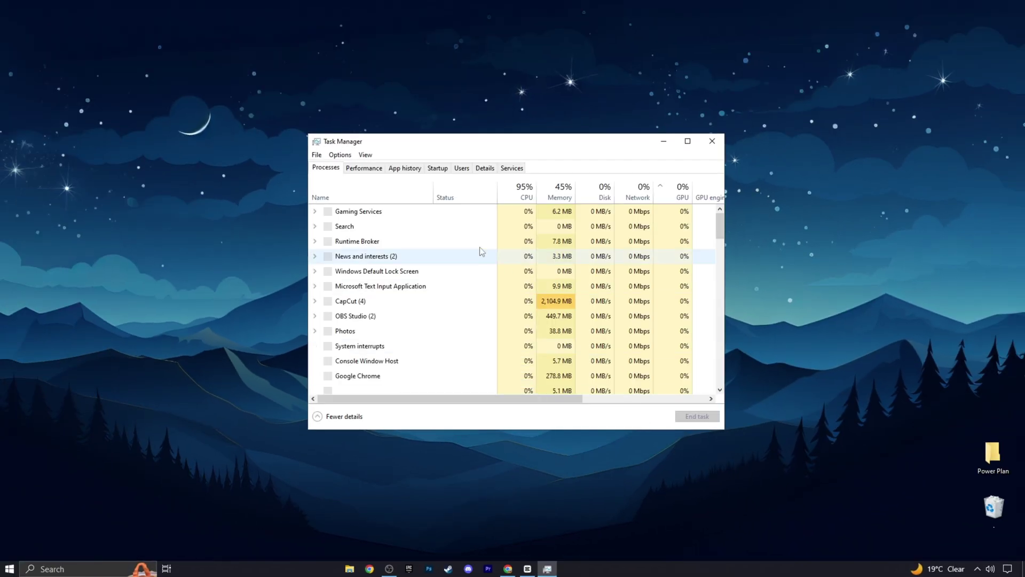
left_click(437, 167)
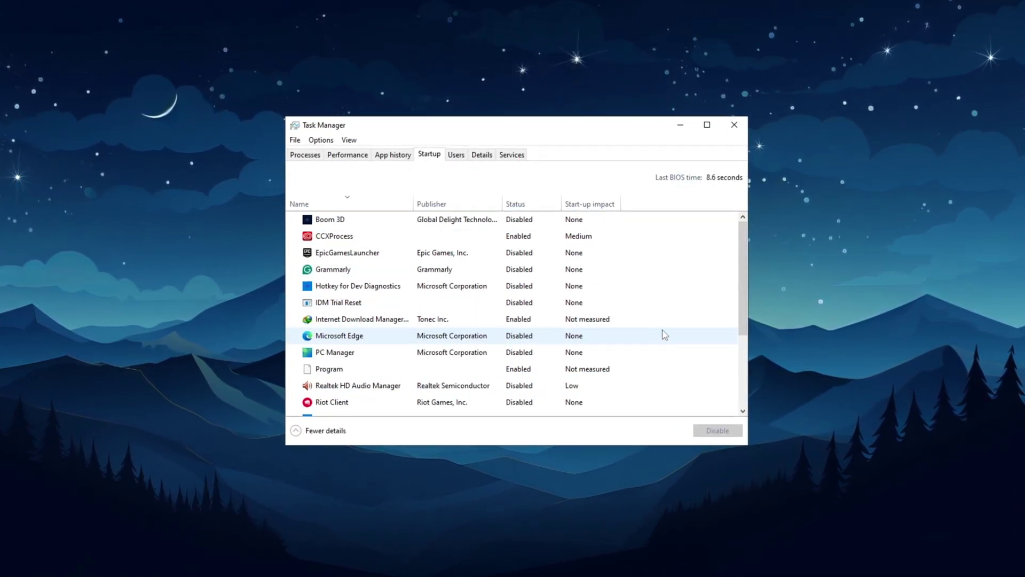
mouse_move(748, 275)
left_mouse_down()
mouse_move(740, 355)
mouse_move(758, 286)
left_mouse_up()
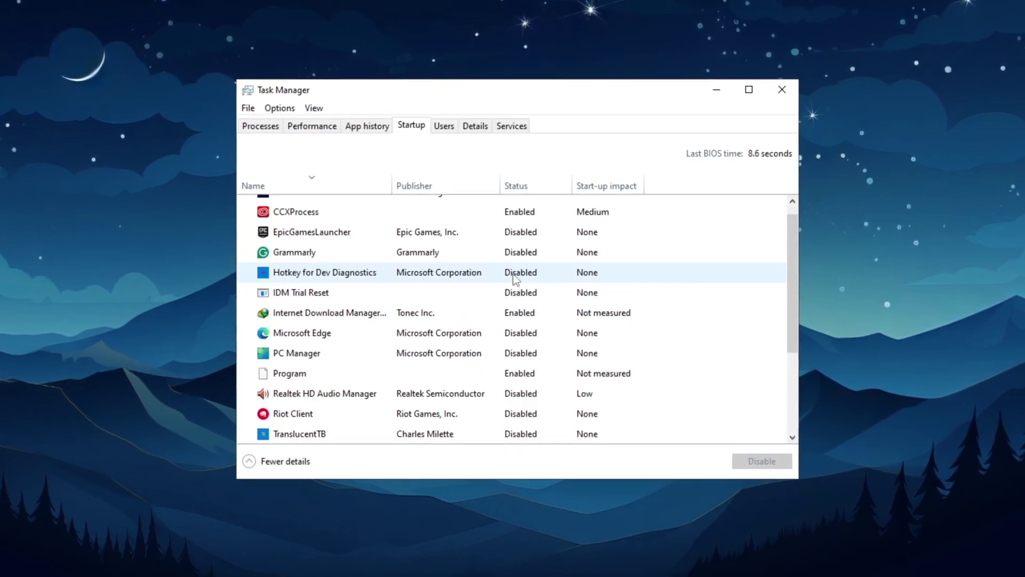
key("r")
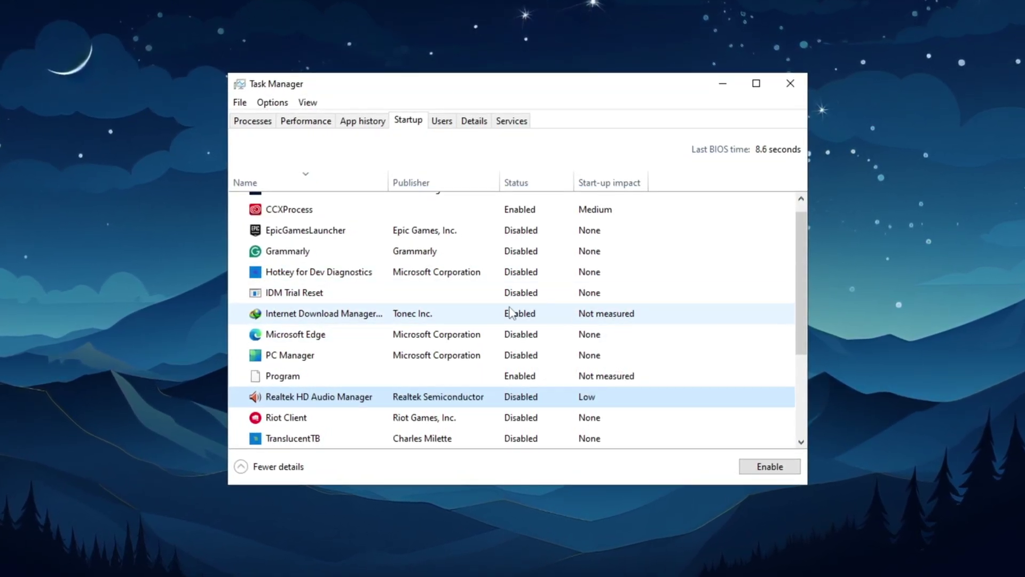
left_click(511, 315)
left_click(764, 468)
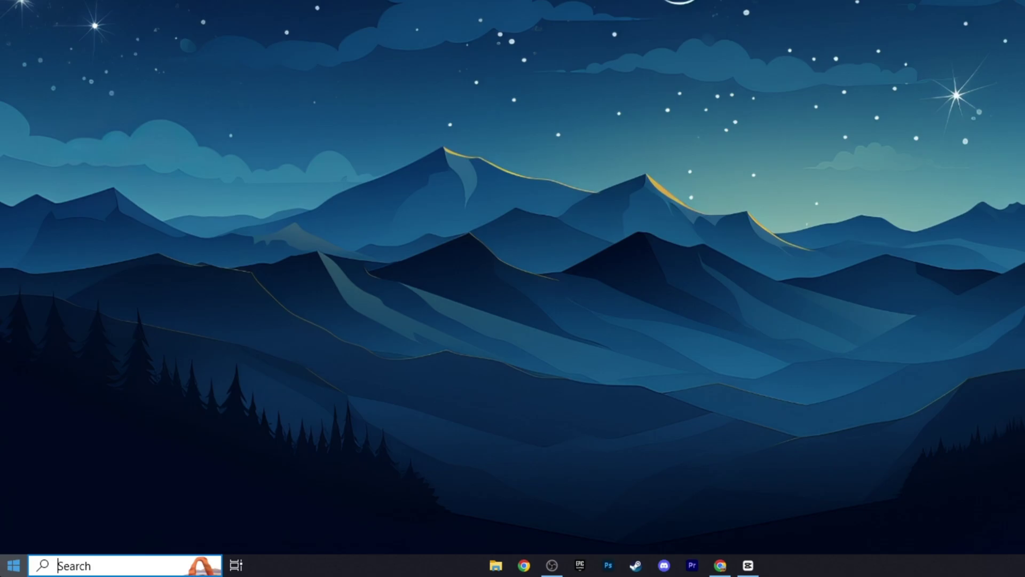
Open Settings > Gaming, confirm Game Bar is Off, then go to the Game Mode page.
left_click(13, 564)
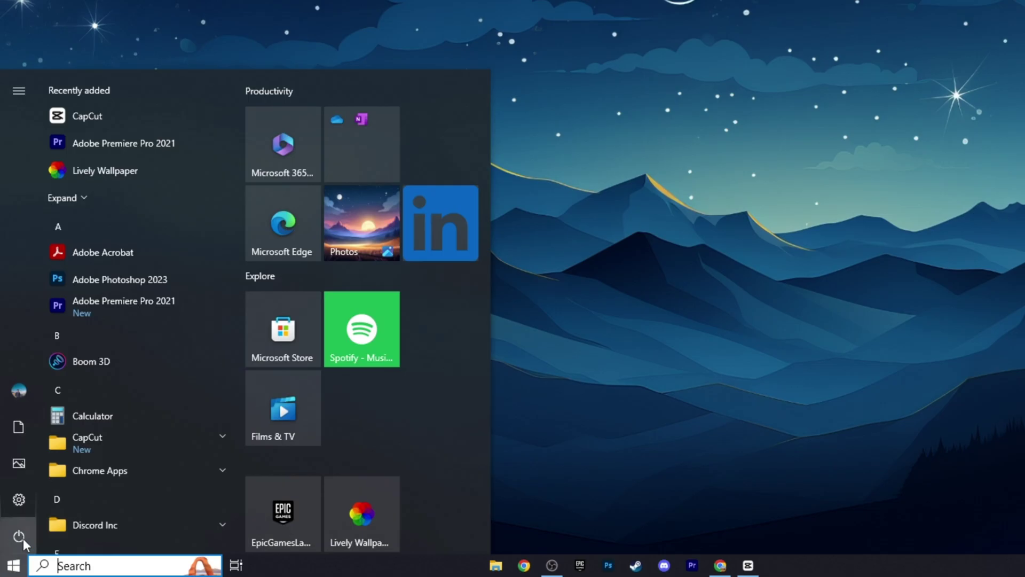
left_click(24, 499)
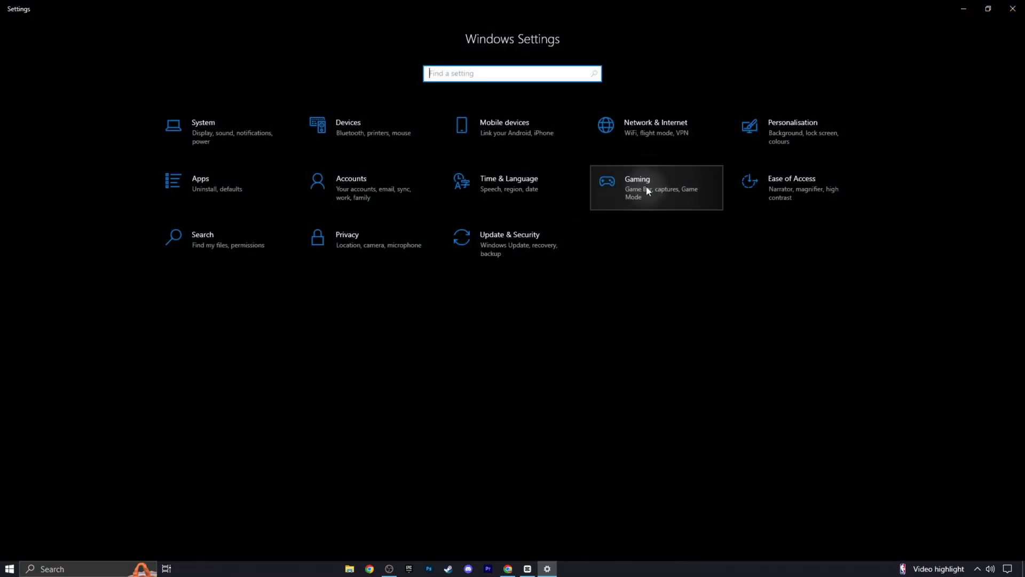
left_click(646, 187)
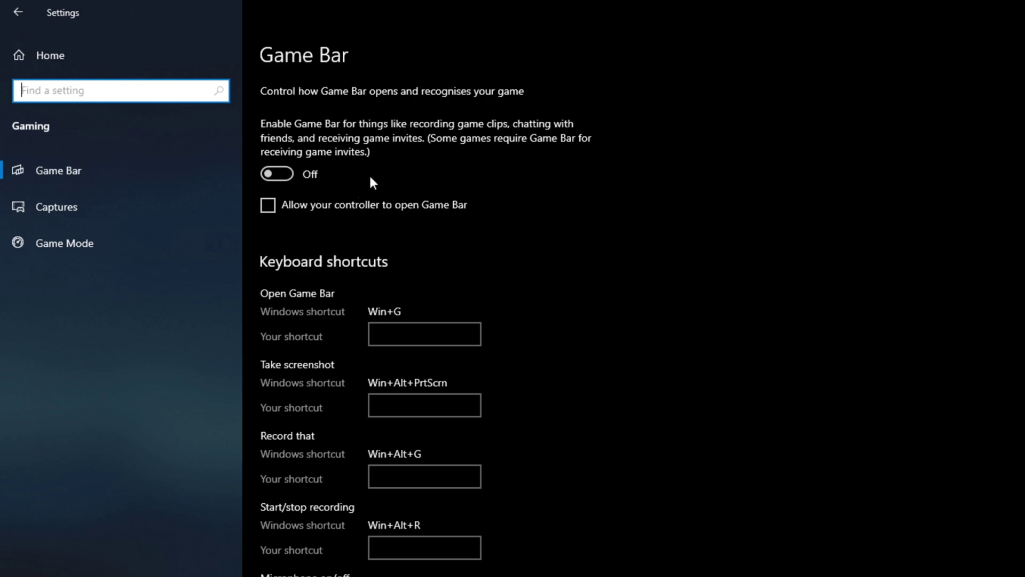
left_click(119, 257)
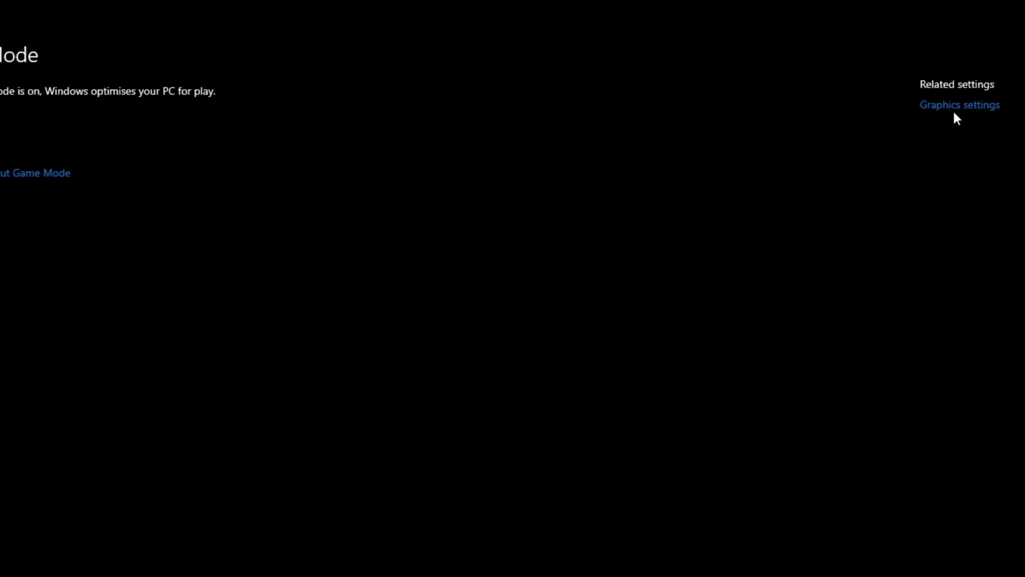
Add cs2.exe from SteamLibrary\steamapps\common\Counter-Strike Global Offensive\game\bin\win64 to Graphics settings.
left_click(859, 106)
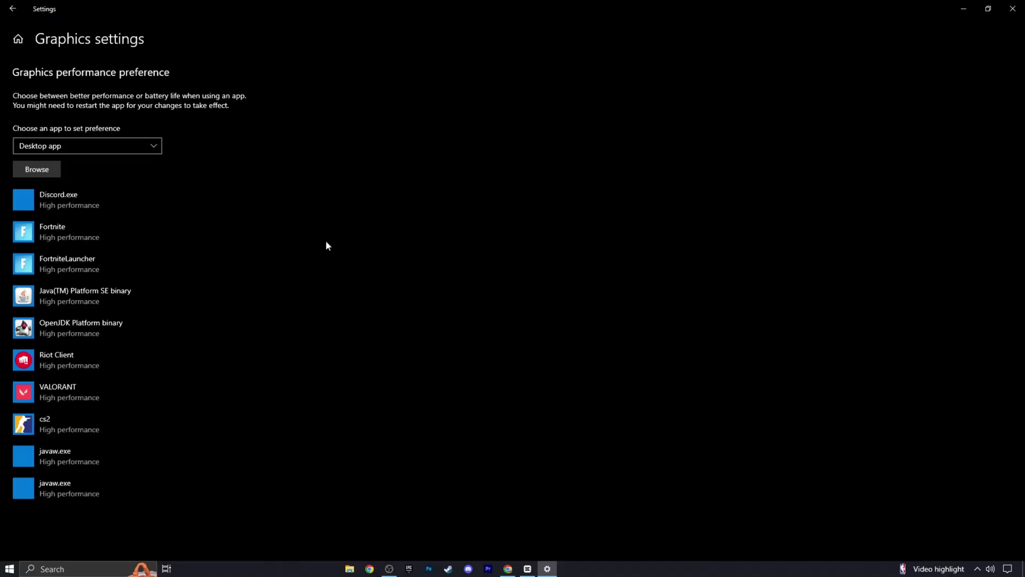
left_click(44, 172)
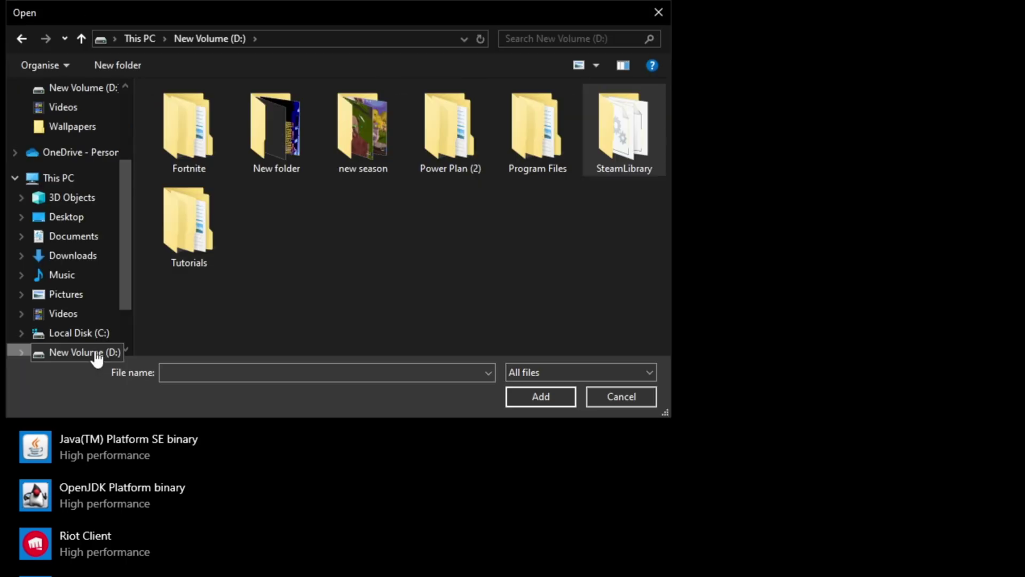
double_click(619, 130)
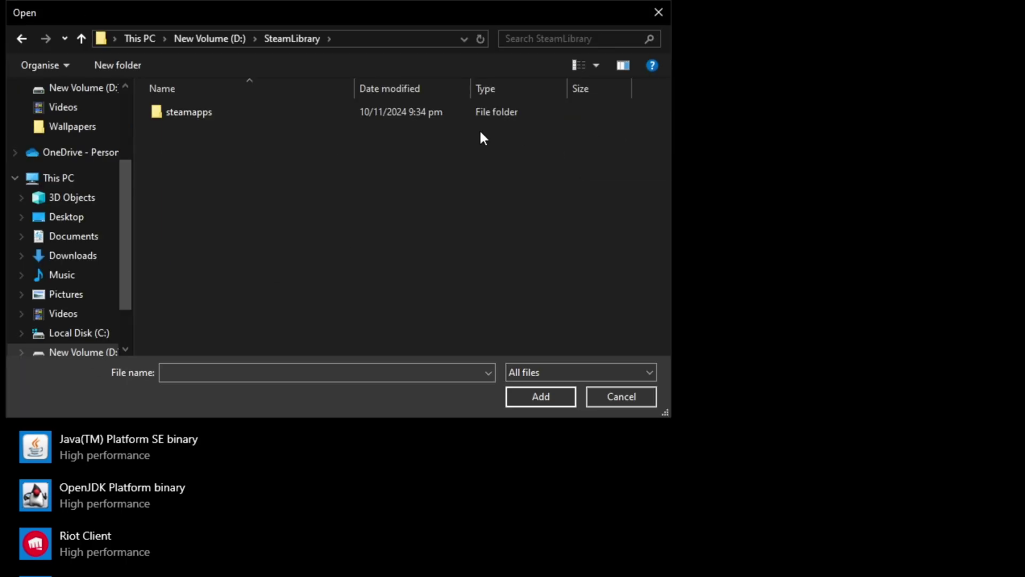
double_click(200, 114)
double_click(201, 114)
double_click(200, 114)
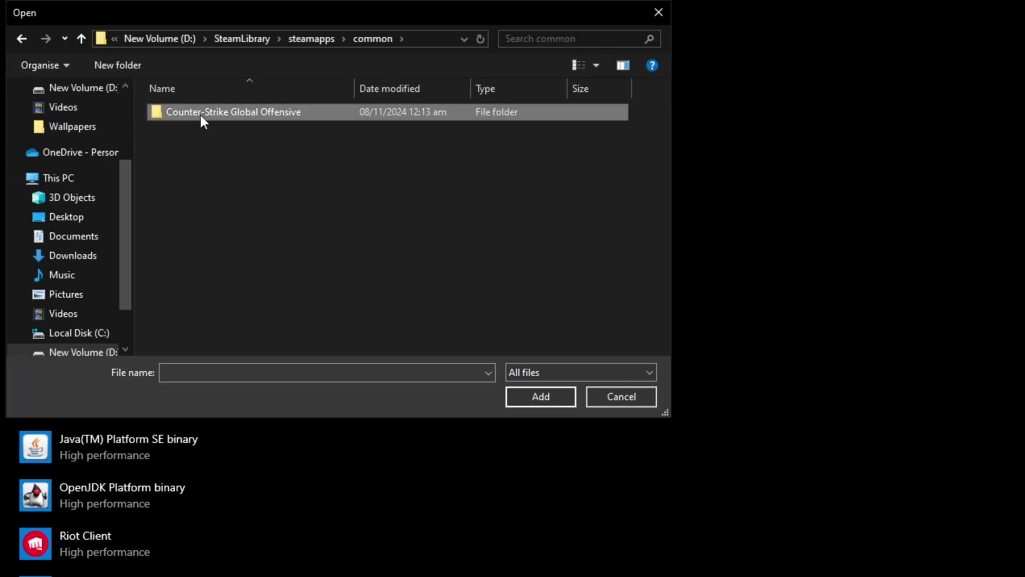
double_click(200, 113)
double_click(199, 113)
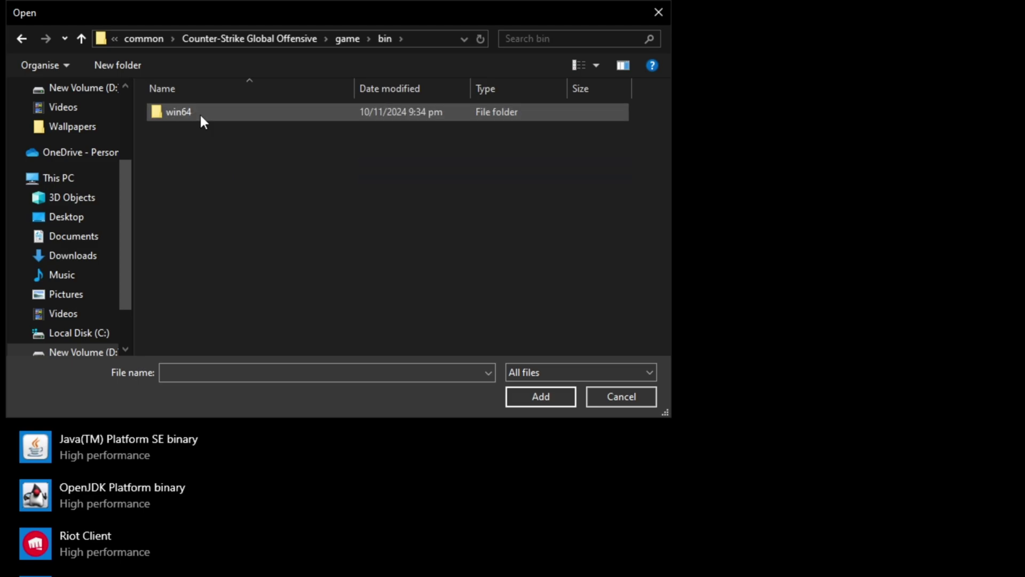
double_click(200, 115)
left_click(181, 145)
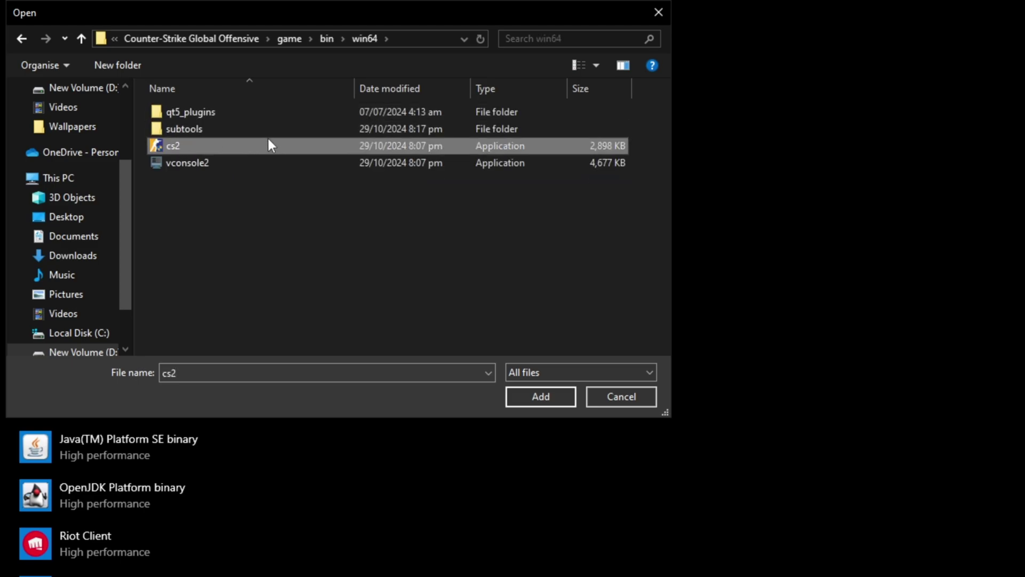
left_click(534, 396)
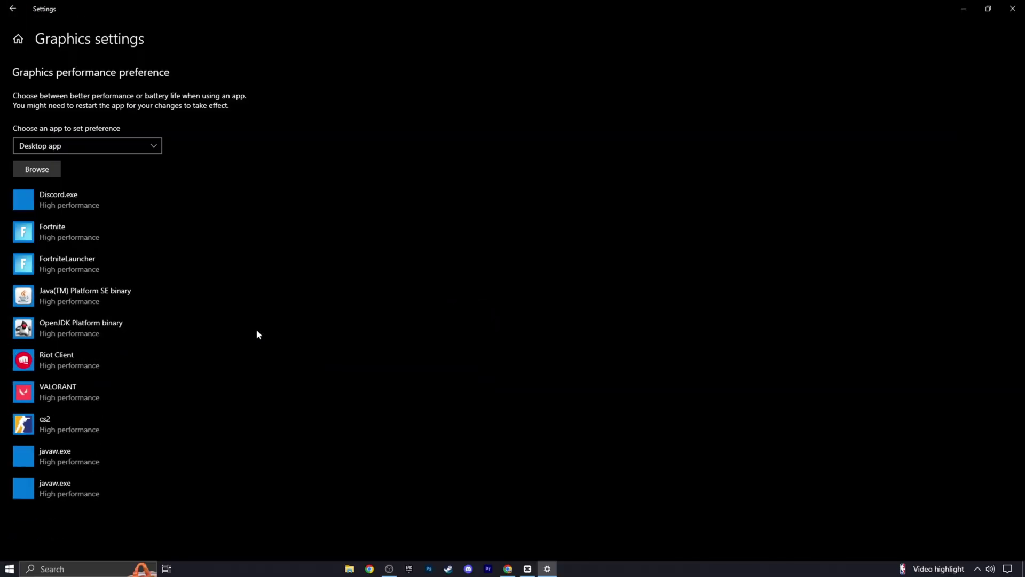
Save cs2's graphics preference as High performance.
left_click(122, 426)
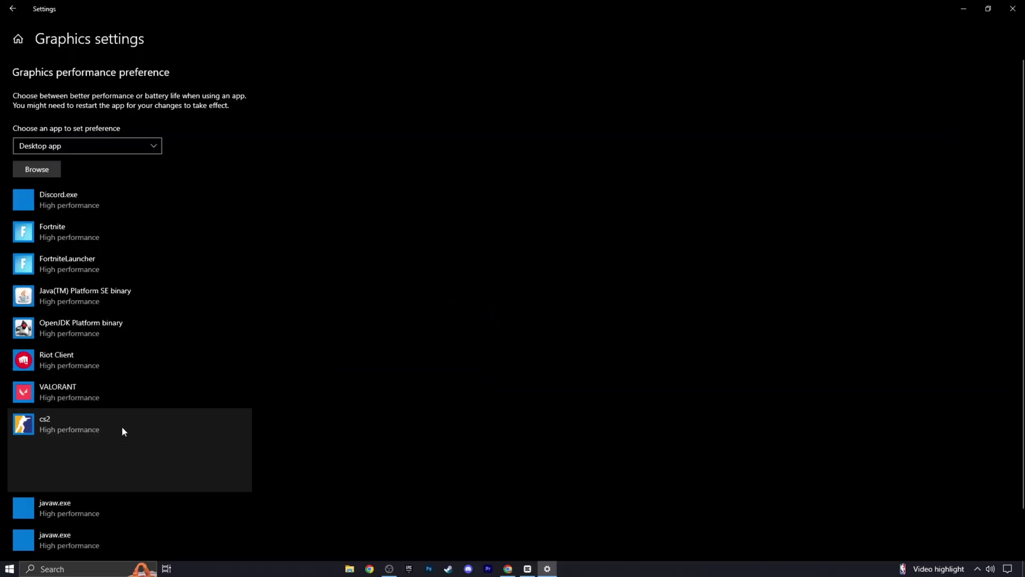
left_click(166, 479)
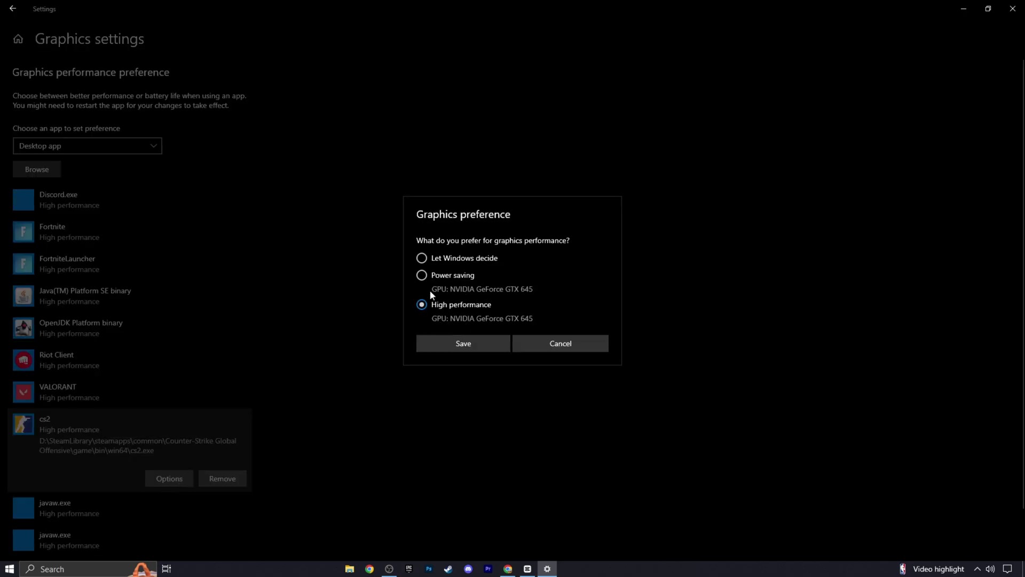
left_click(448, 350)
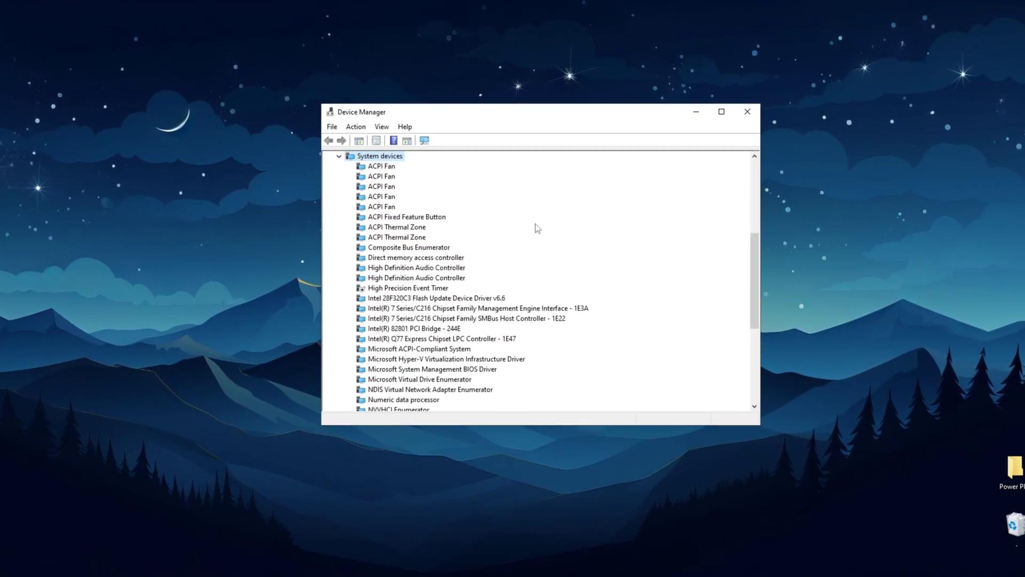
Confirm High Precision Event Timer under System devices is already disabled, leaving it unchanged.
left_click(386, 291)
right_click(398, 292)
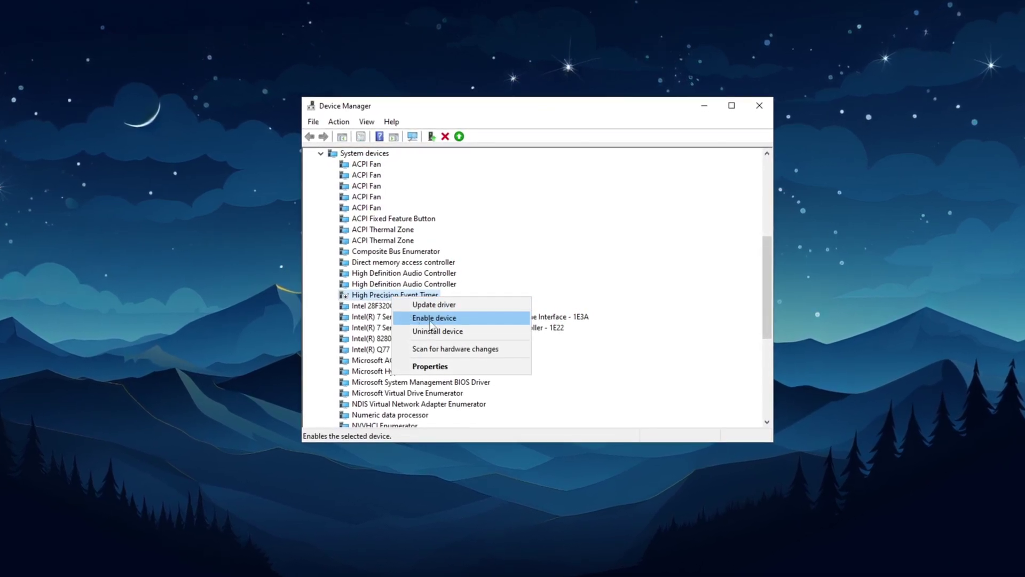
left_click(392, 297)
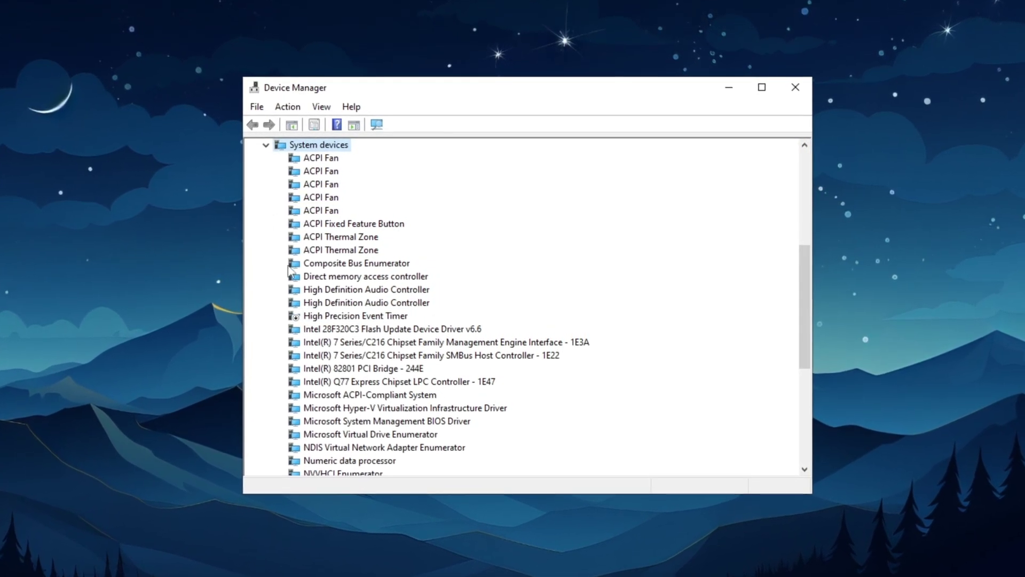
left_click(363, 316)
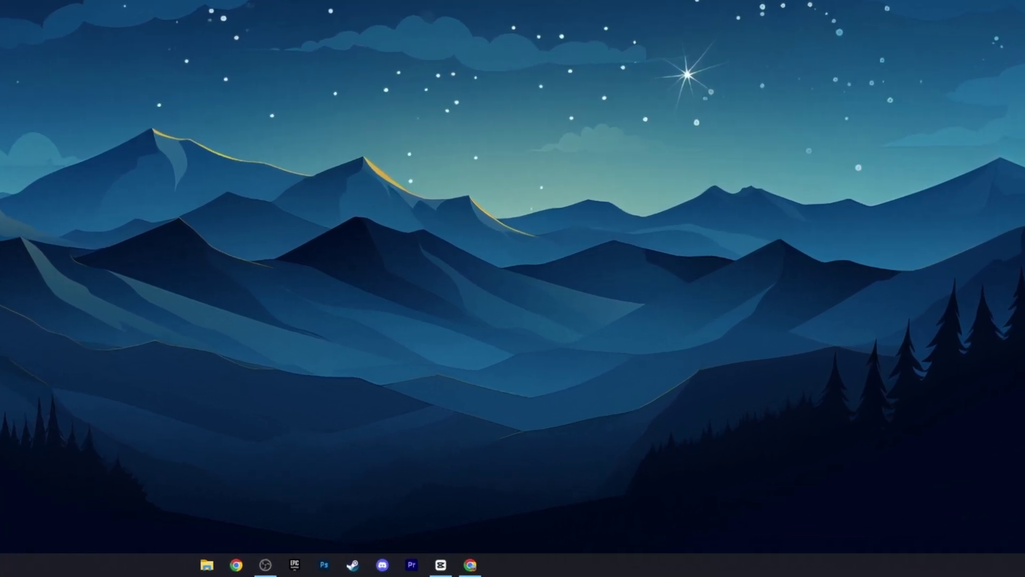
Open Task Manager's Services tab and scroll down to the Xbox services.
right_click(674, 567)
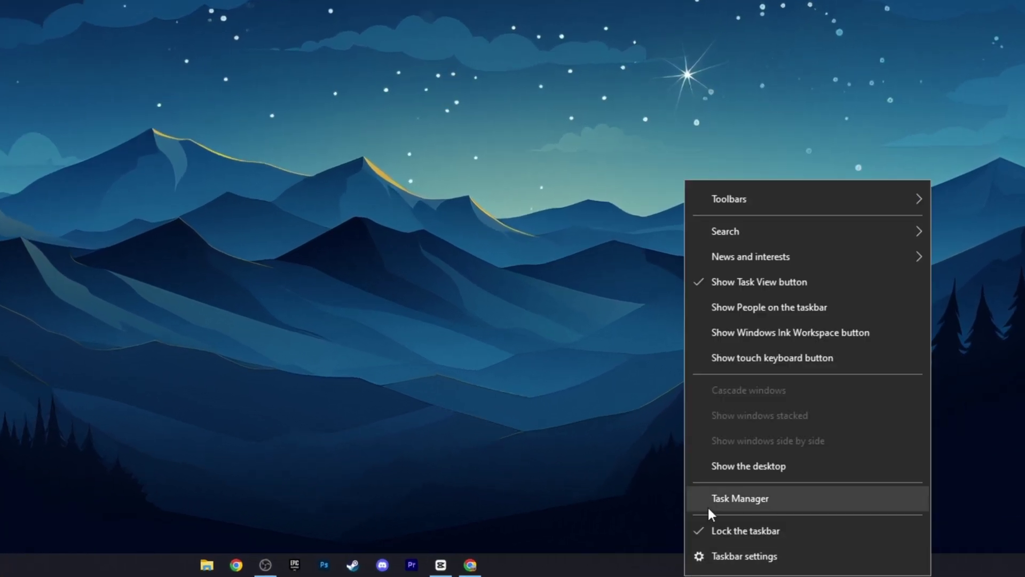
left_click(707, 503)
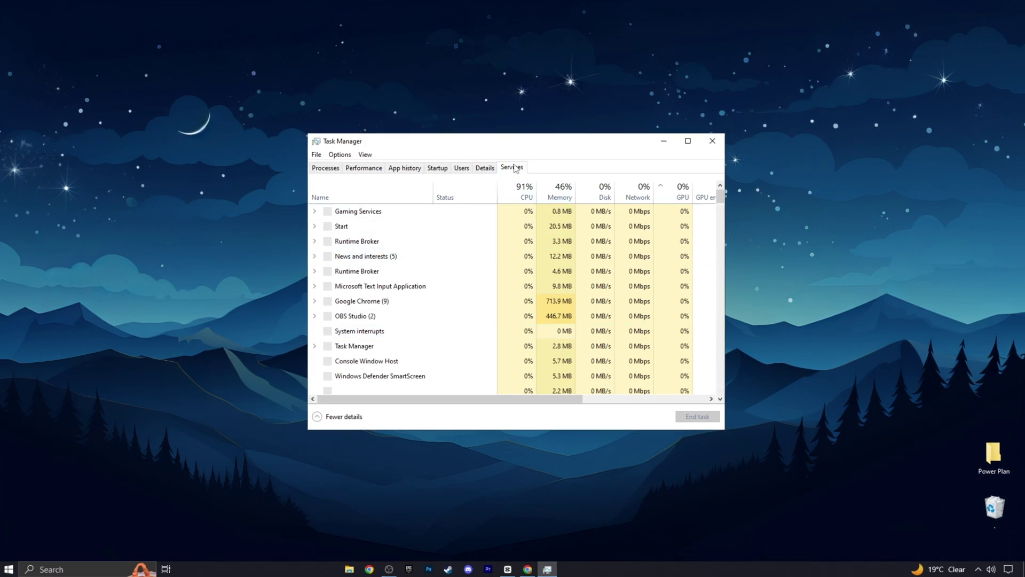
left_click(511, 168)
left_click_drag(724, 197, 723, 389)
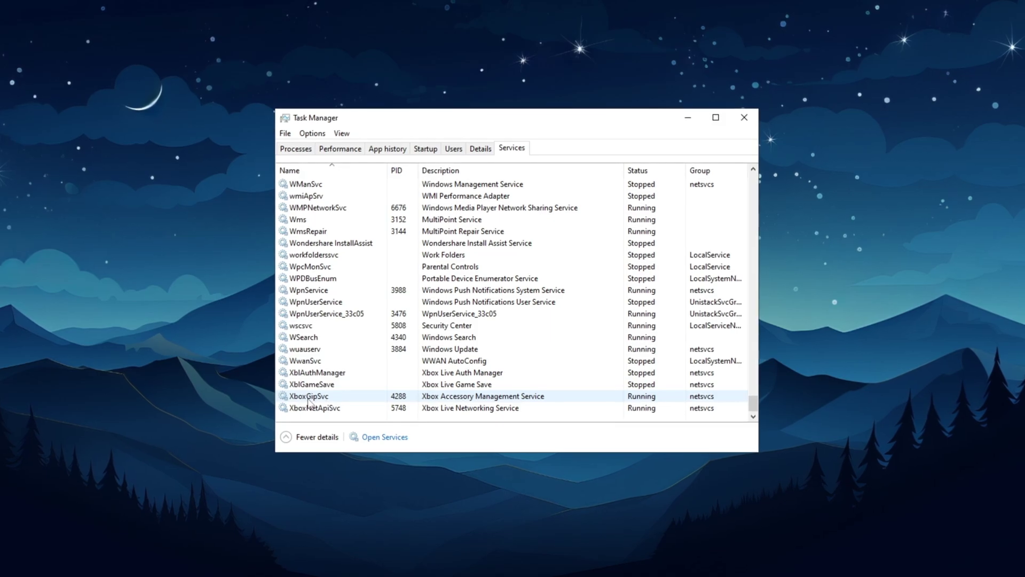
Stop the XboxGipSvc and XboxNetApiSvc services.
right_click(308, 399)
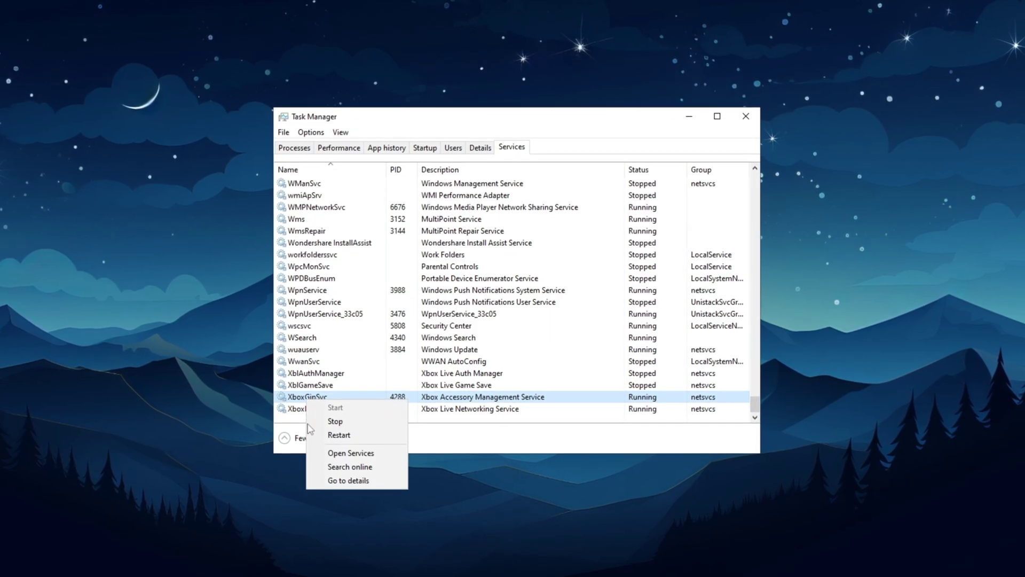
left_click(310, 423)
left_click(319, 411)
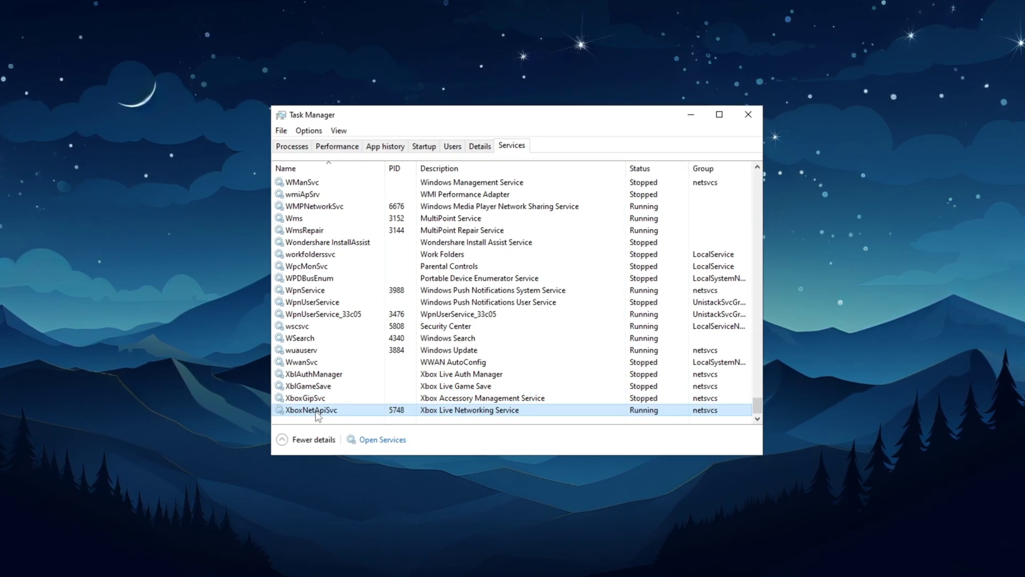
right_click(317, 413)
left_click(336, 432)
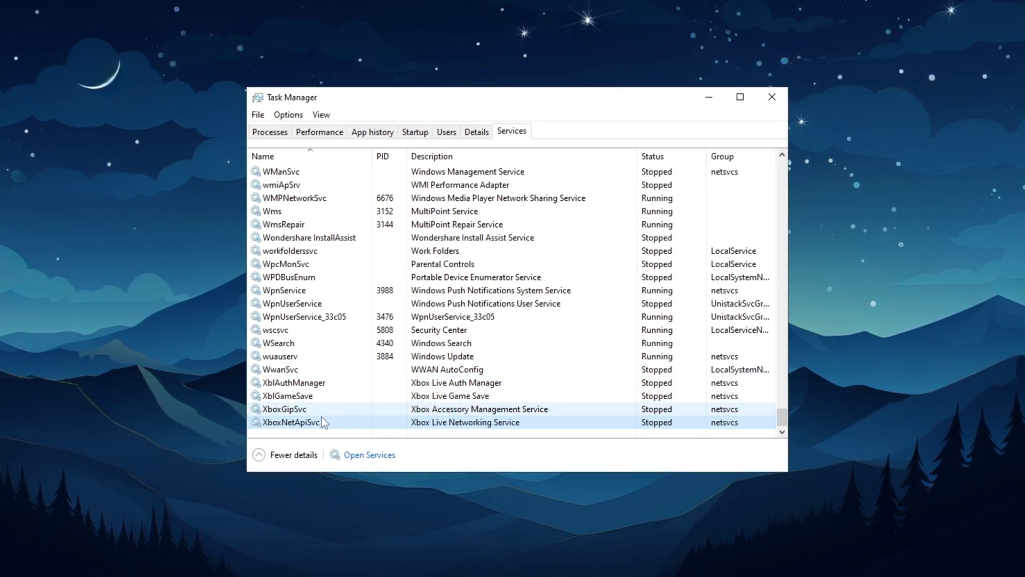
left_click(323, 421)
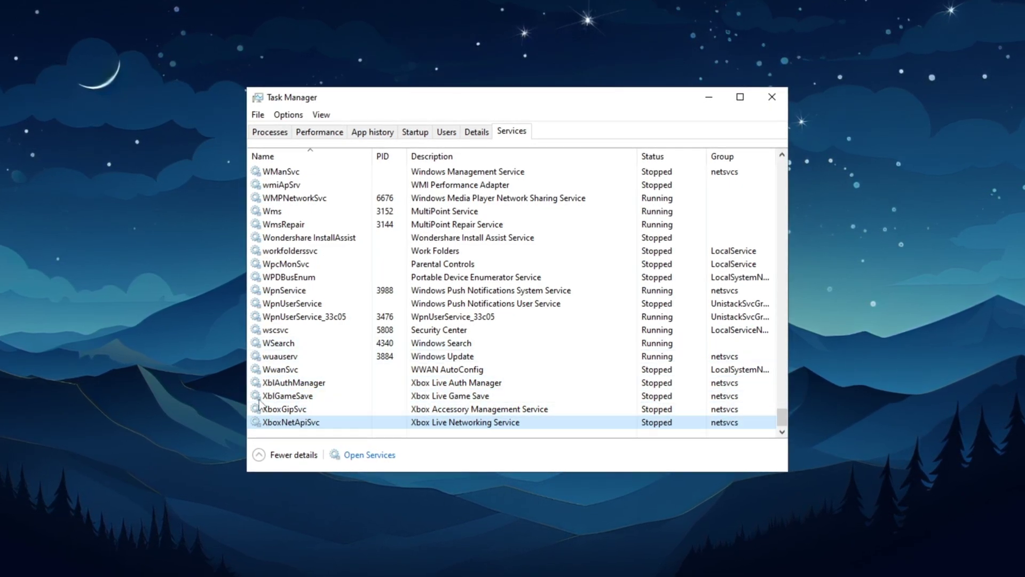